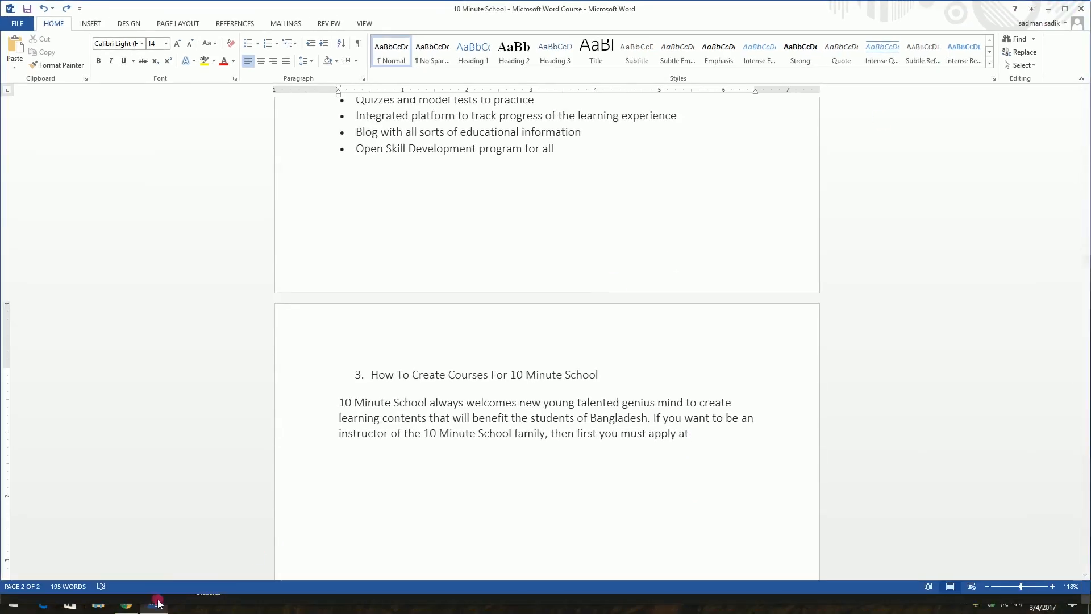
- Switch to the browser and copy the web address of the Join 10 Minute School page
click(158, 603)
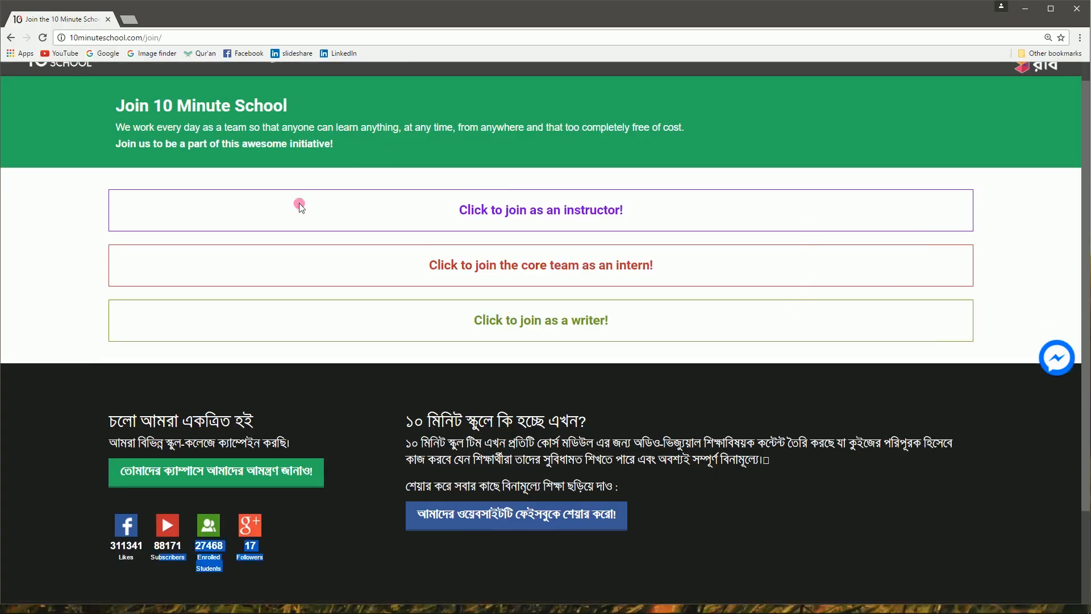
scroll(316, 309, up, 1)
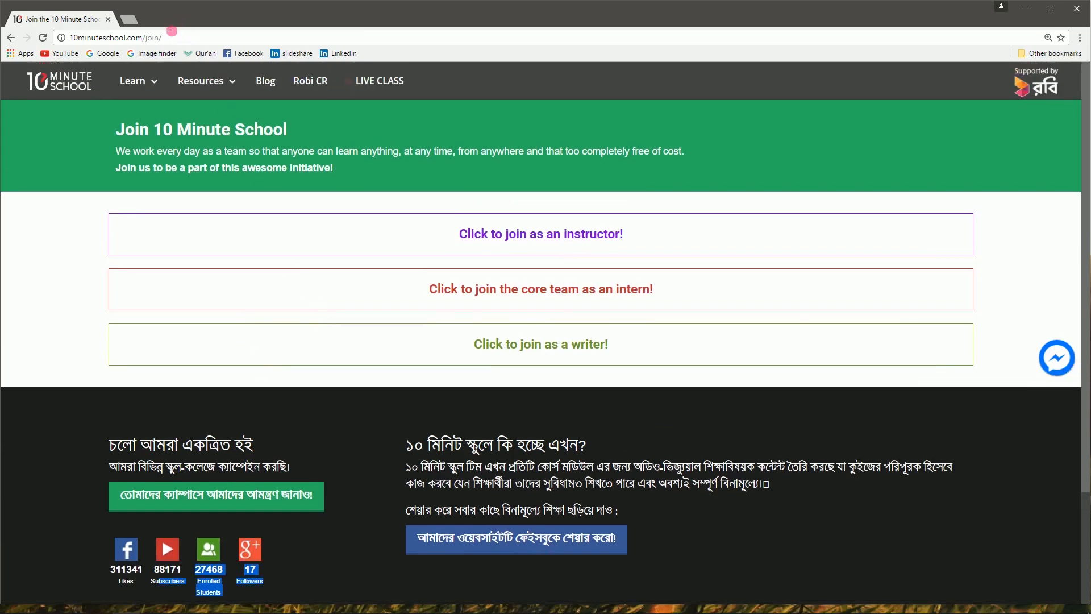
click(172, 33)
right_click(99, 40)
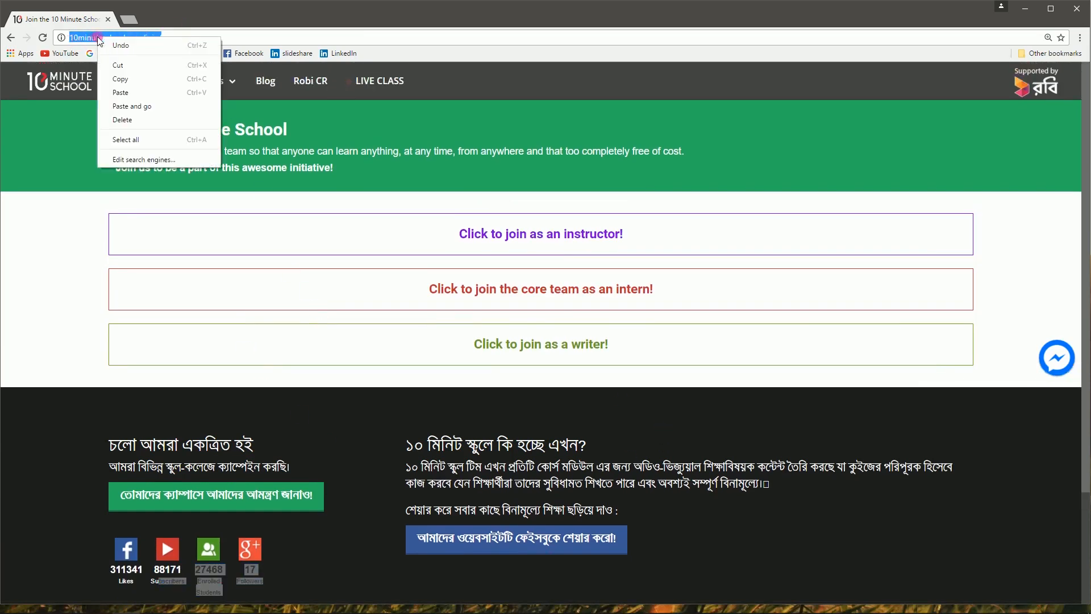
click(126, 80)
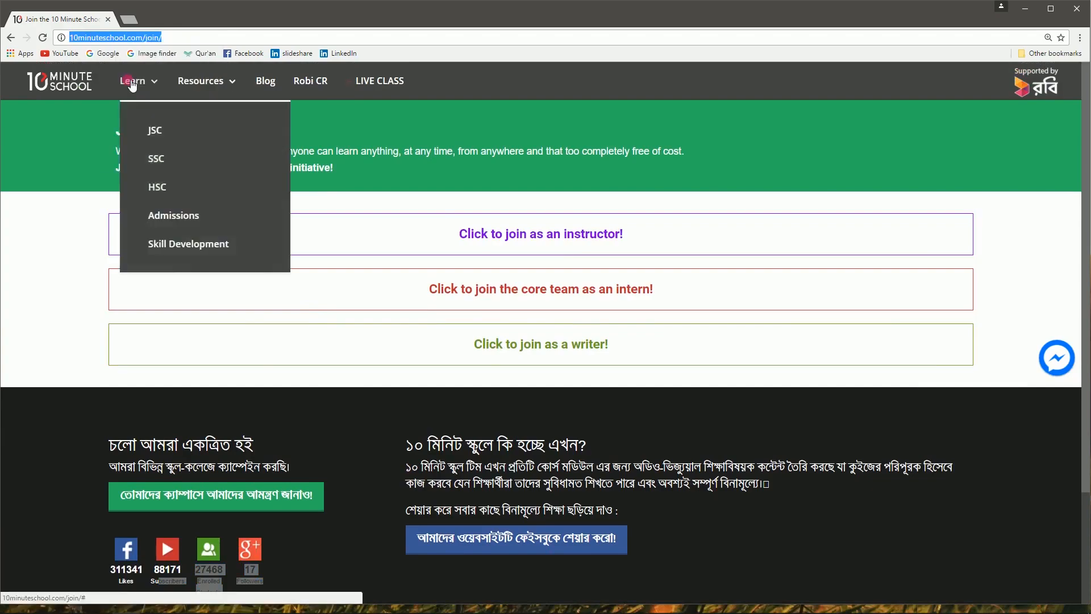
- Return to the Word document, paste the join page address after "apply at" and turn it into an active hyperlink
click(155, 607)
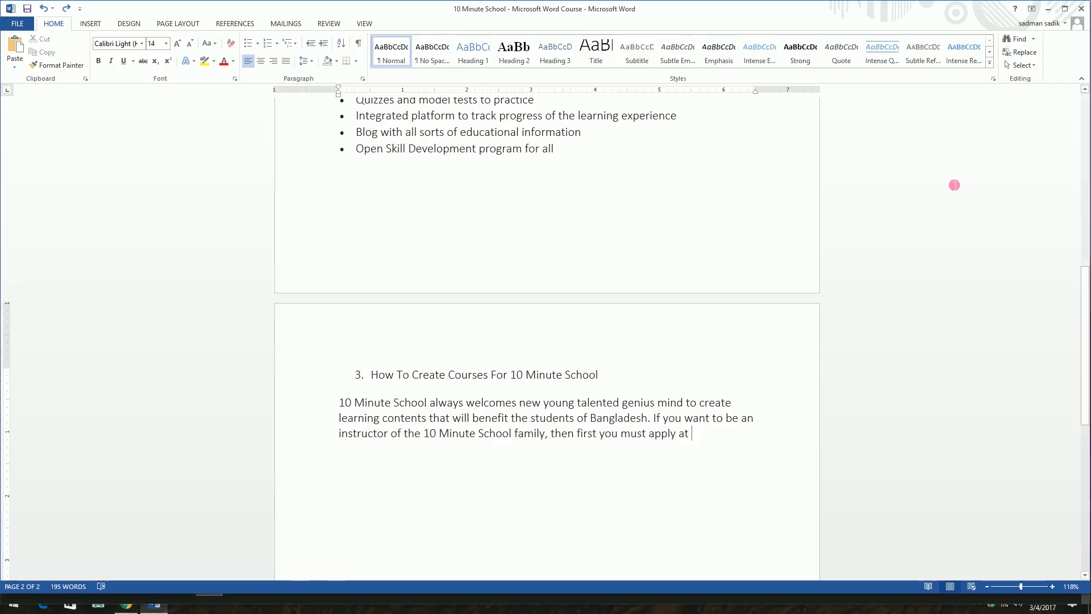
right_click(698, 439)
click(719, 487)
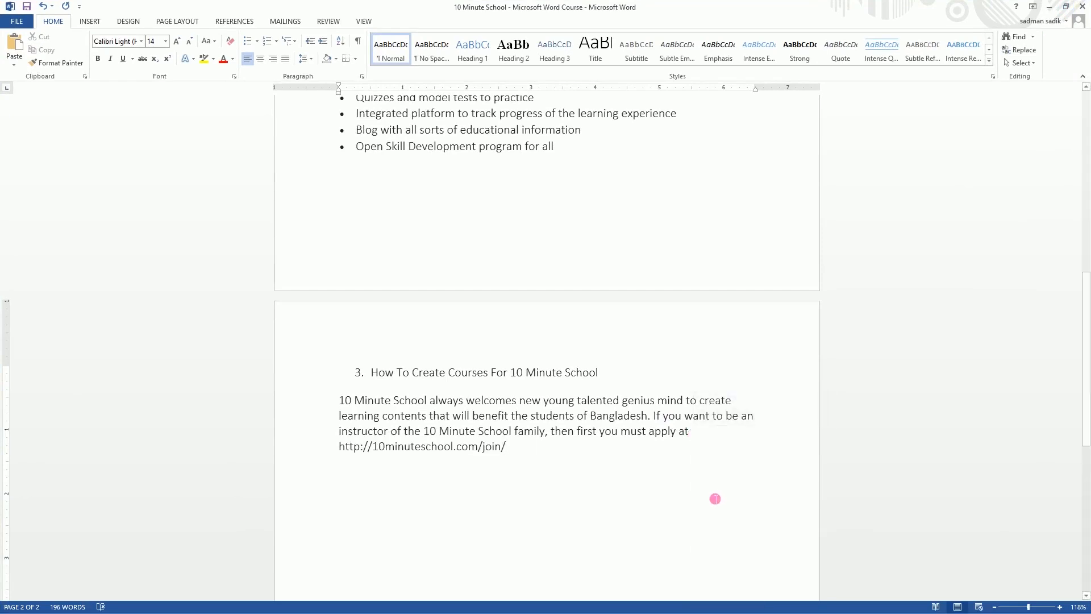
key(Return)
- Open the join page hyperlink to test it in the browser, and return to the document
right_click(457, 450)
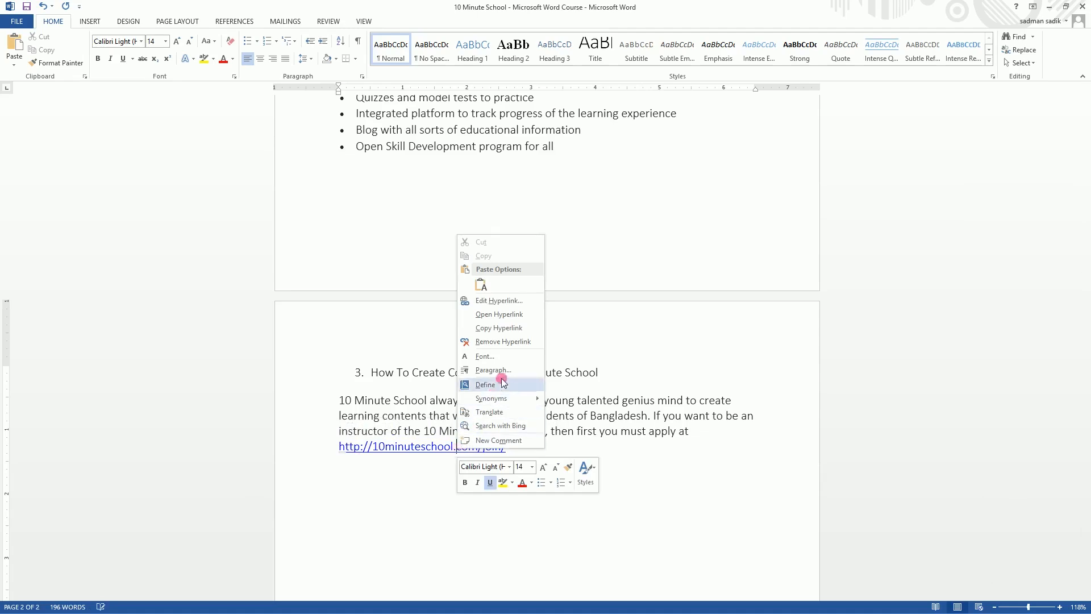
click(511, 316)
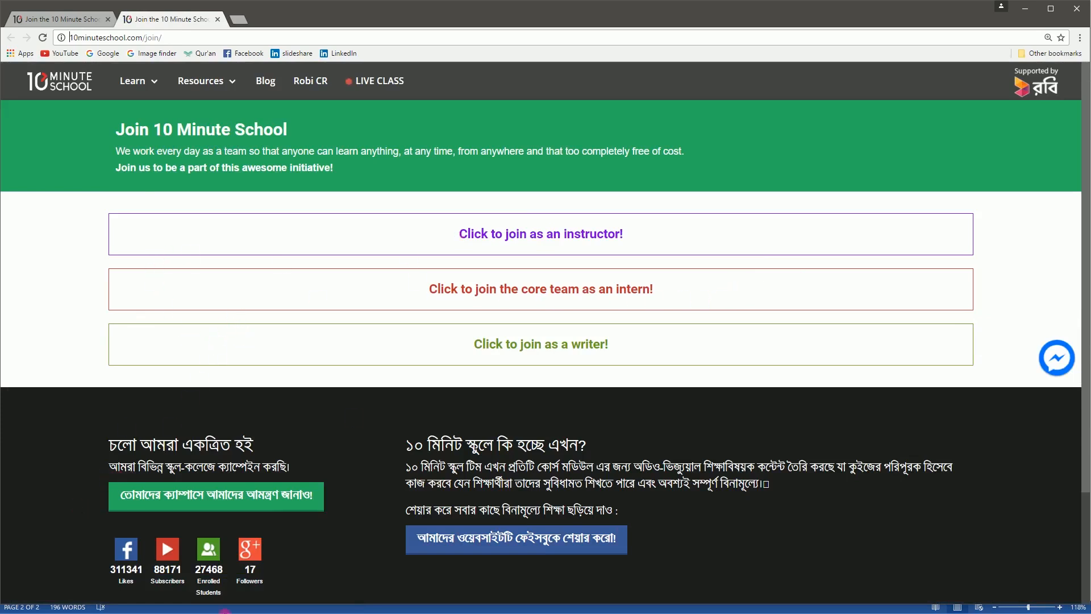
click(226, 609)
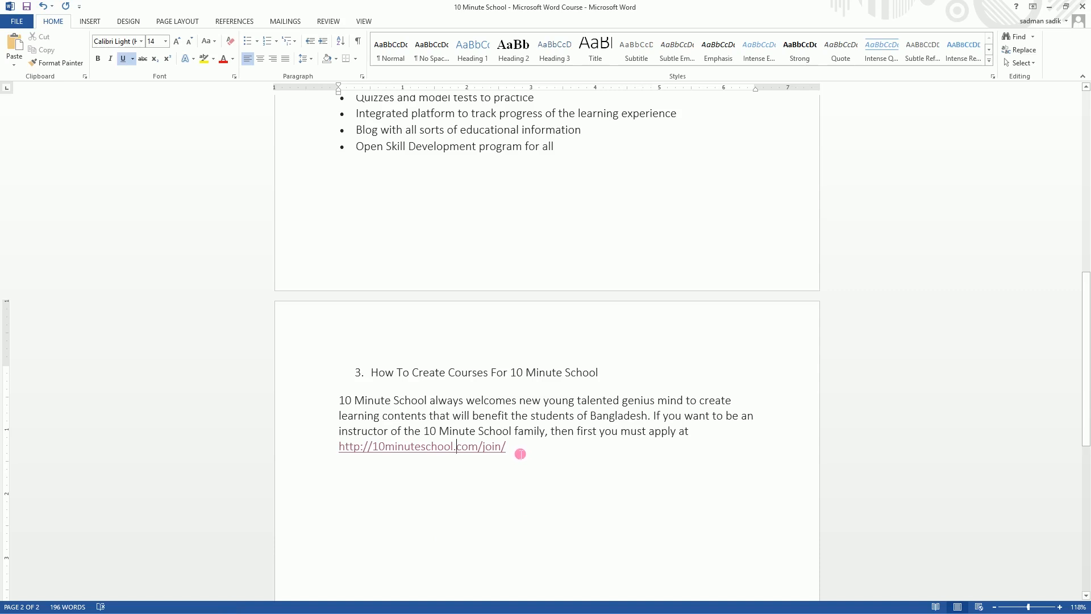
- Copy and remove the link, end the sentence at "apply." and add the text "Apply here!" below the paragraph
drag(516, 453, 341, 446)
key(ctrl+c)
key(BackSpace)
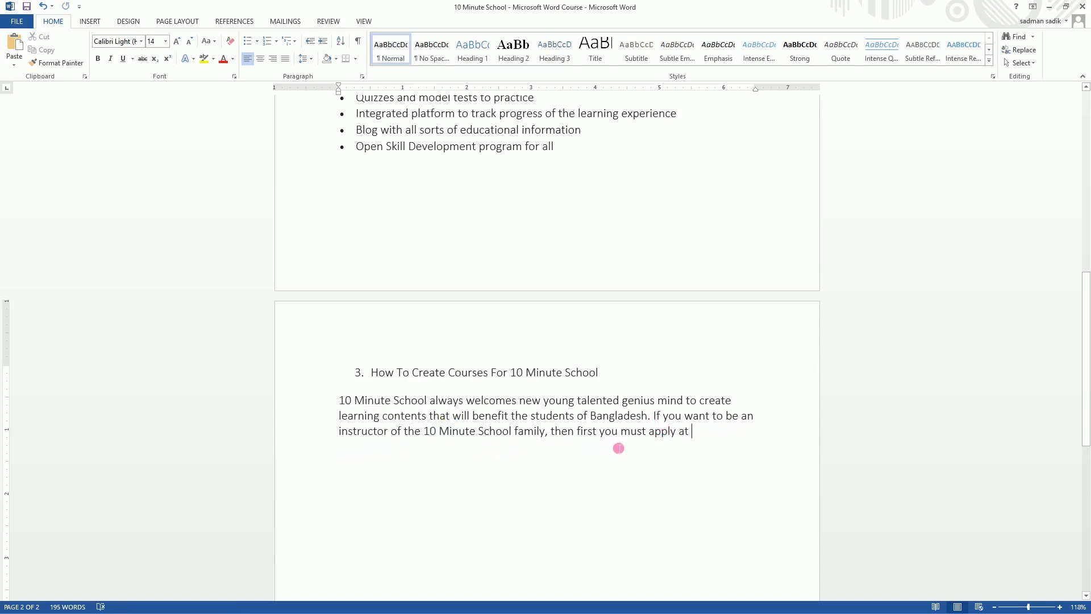
drag(692, 434, 680, 438)
key(BackSpace)
text(.)
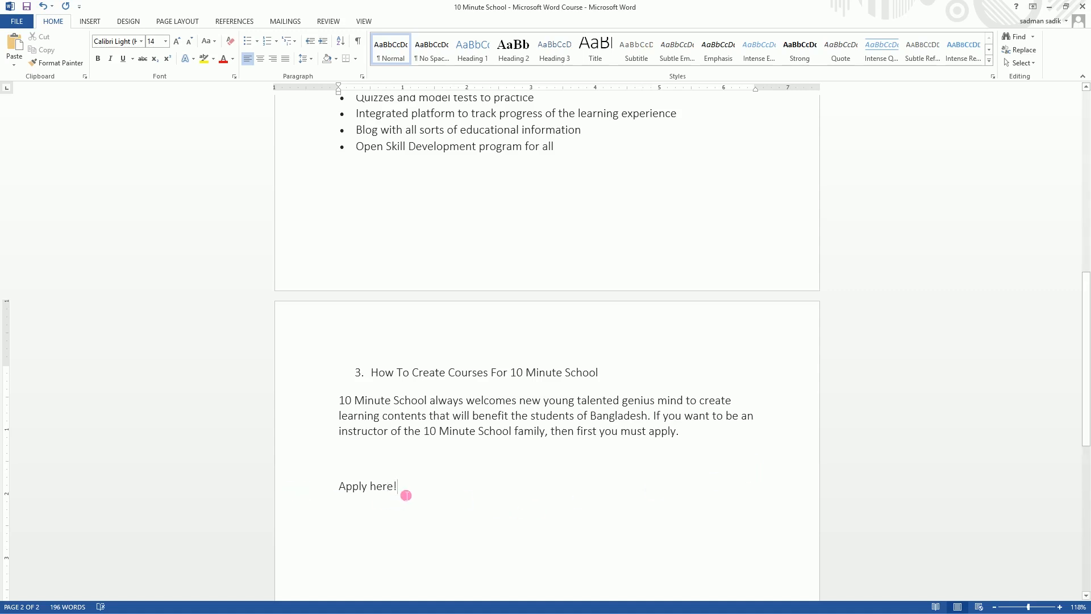
- Hyperlink the text "Apply here!" to the copied join page address
drag(396, 490, 340, 490)
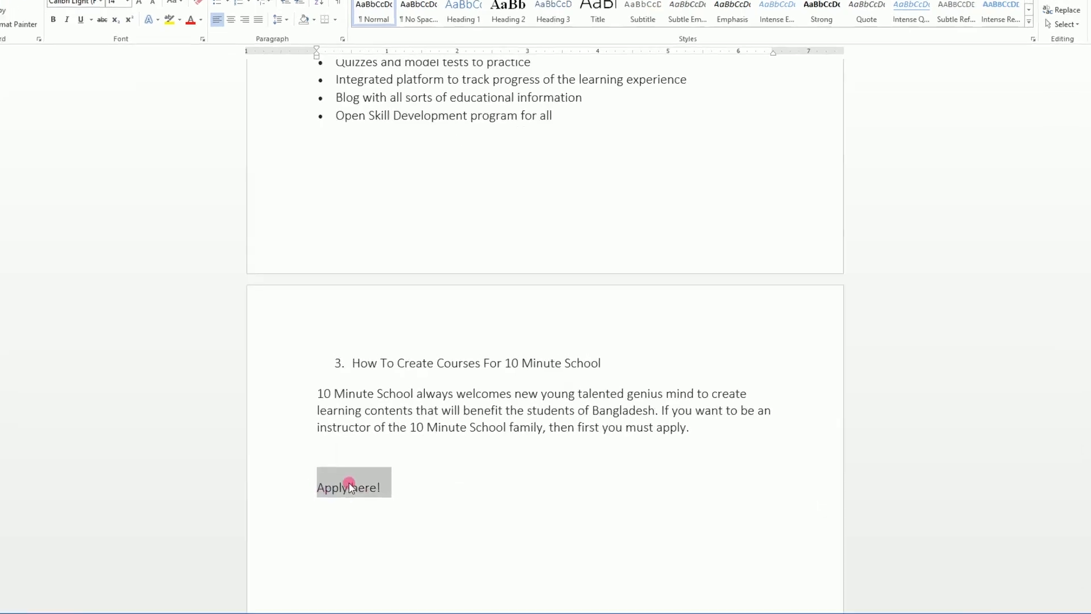
right_click(348, 485)
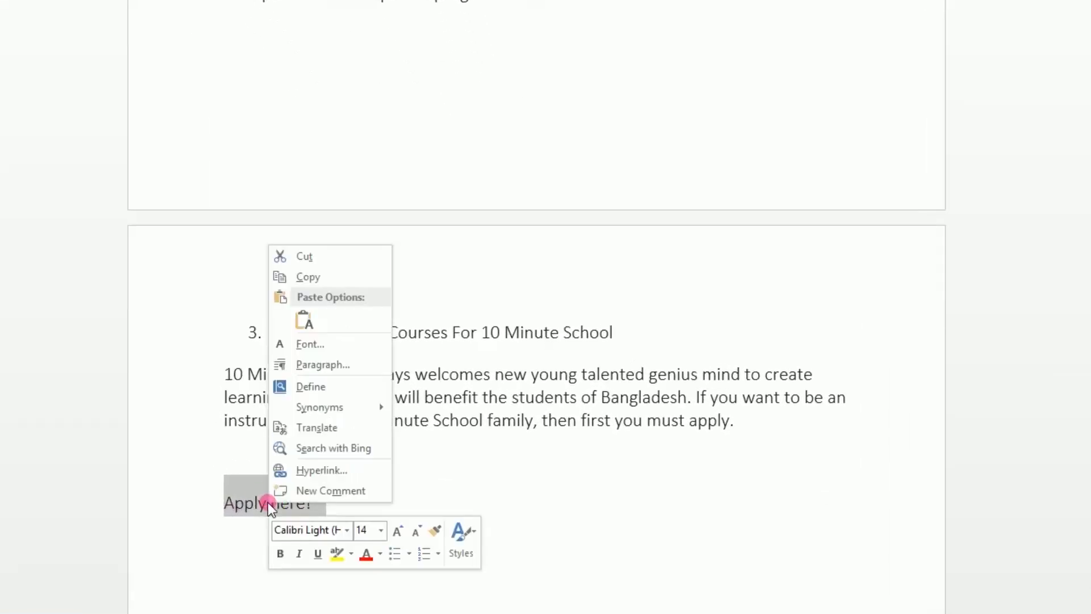
click(309, 470)
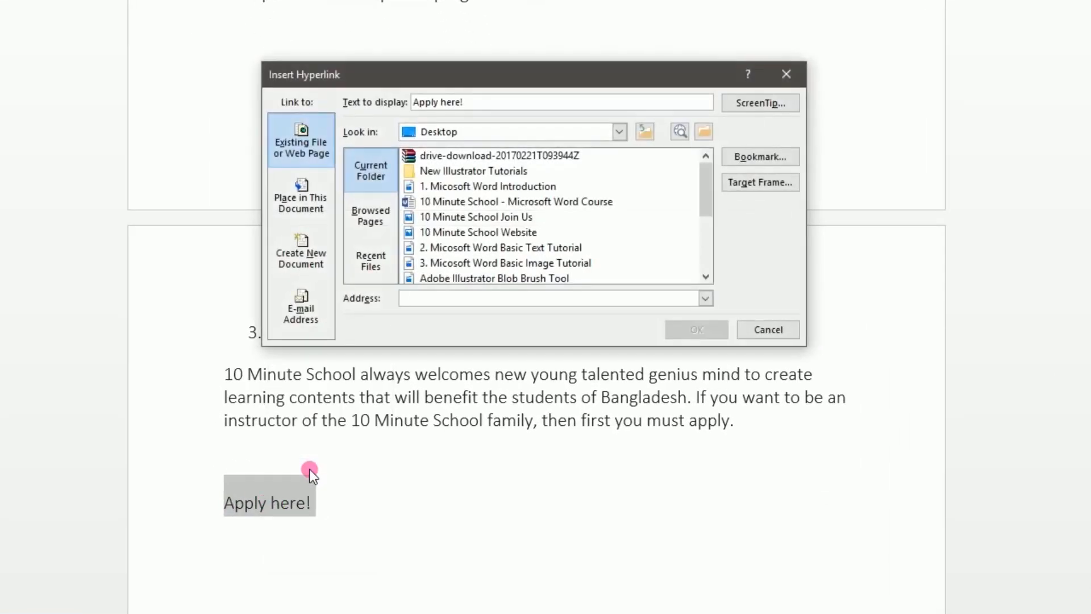
click(434, 305)
key(ctrl+v)
click(696, 329)
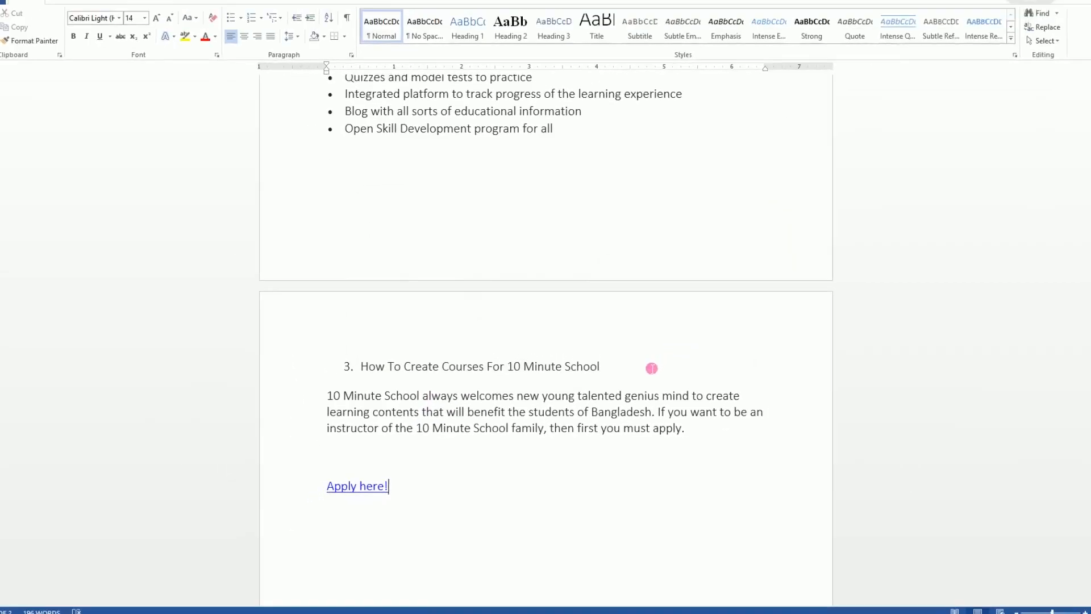
- Open the "Apply here!" hyperlink to test it in the browser, and return to the document
right_click(359, 487)
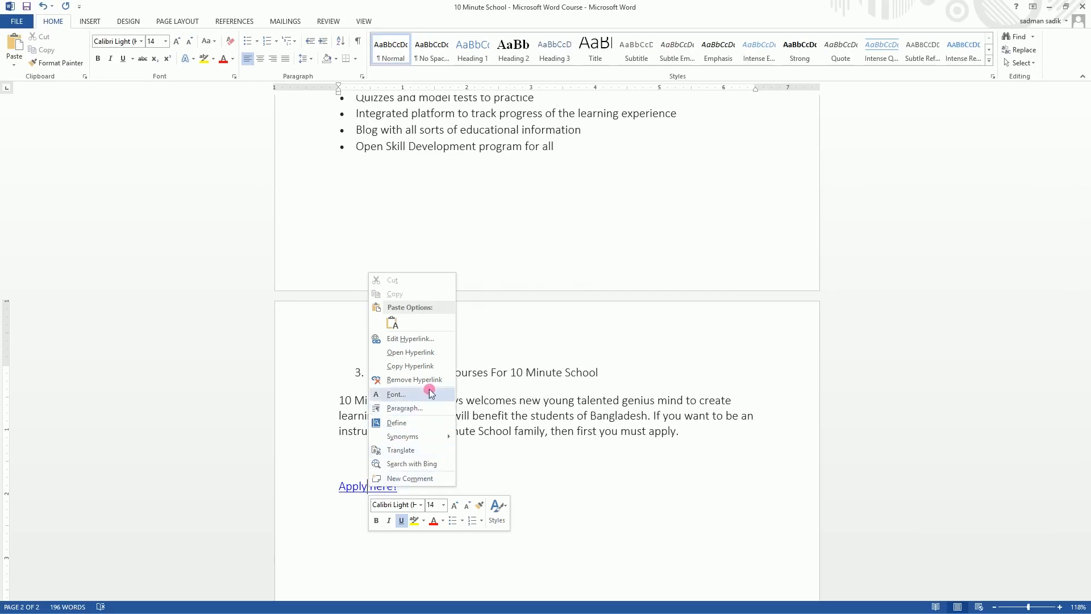
click(435, 352)
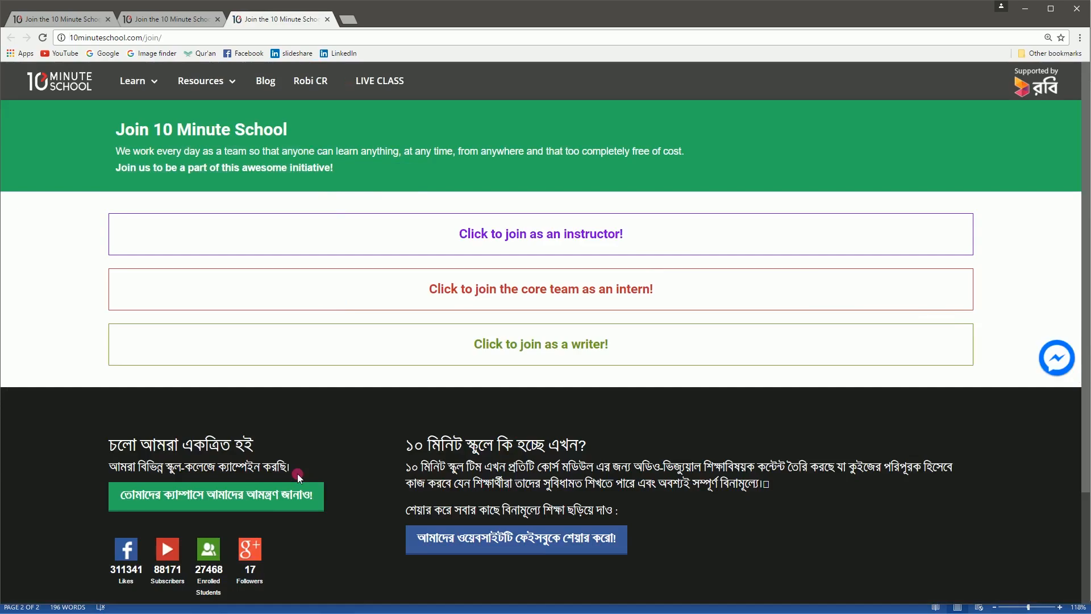
click(330, 607)
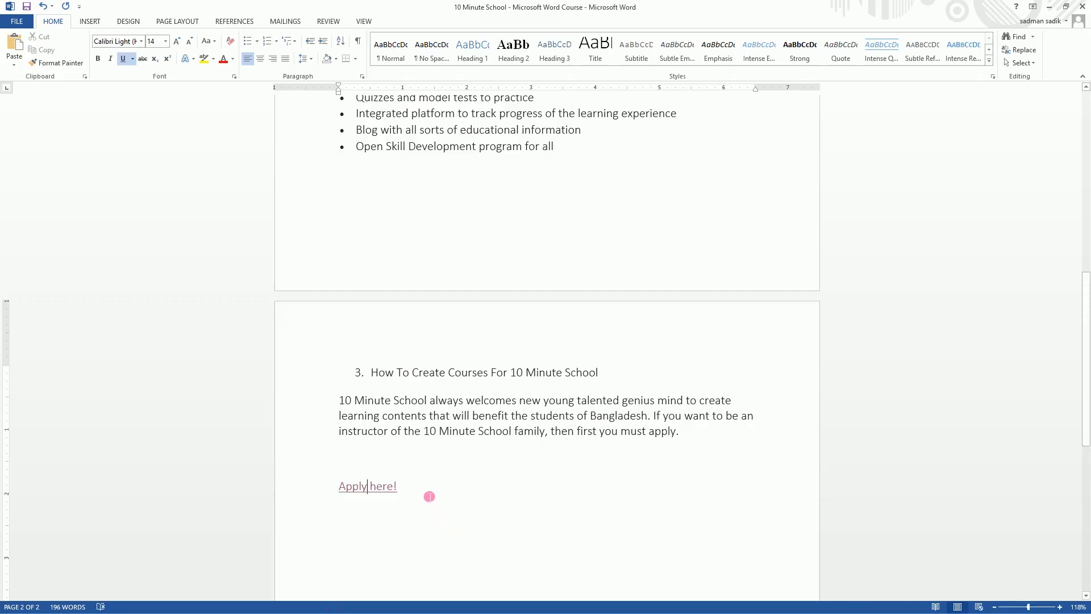
drag(397, 487, 337, 484)
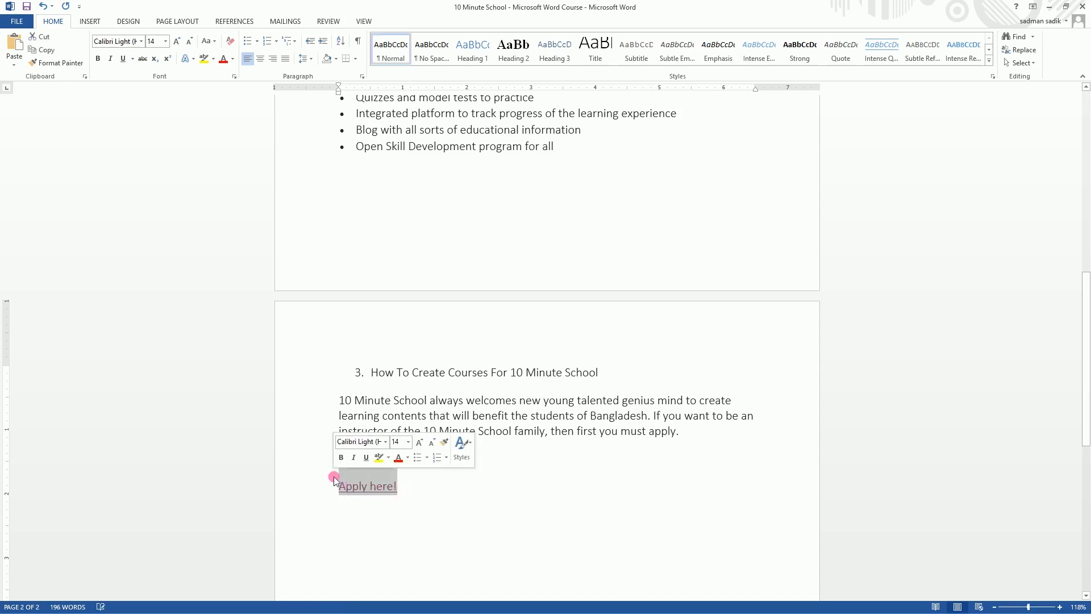
key(BackSpace)
key(BackSpace)
key(BackSpace)
text(http://10minuteschool.com/join/)
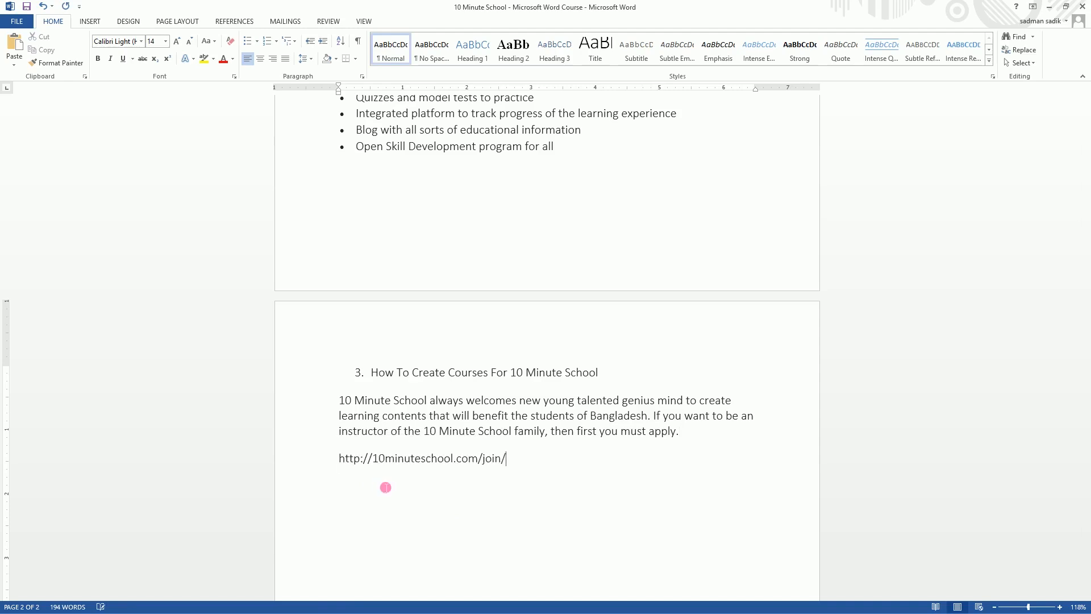
key(Return)
key(Return)
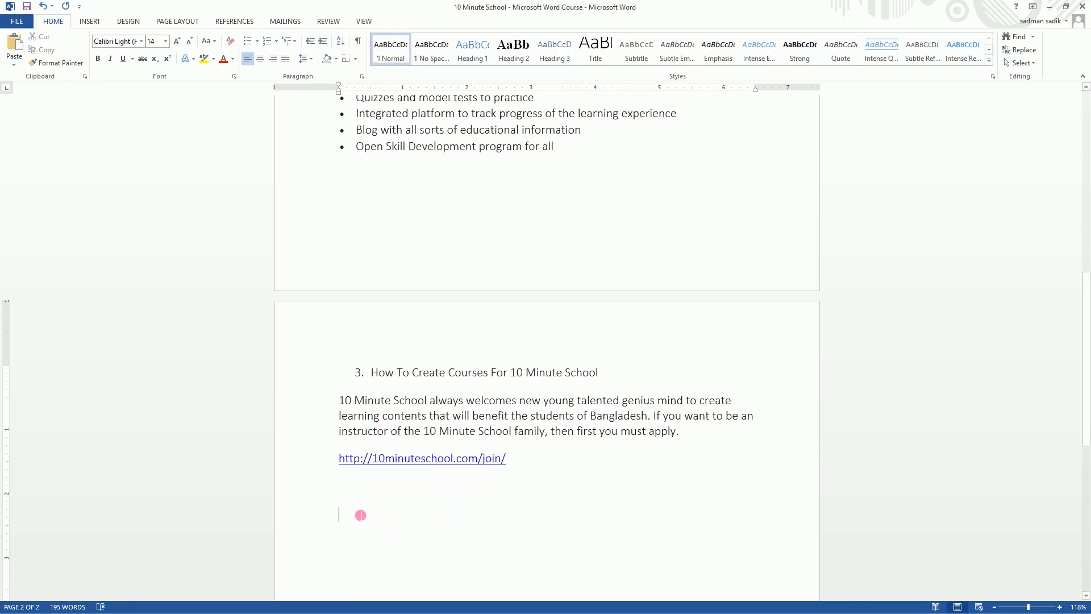
- Insert the screenshot picture of the Join 10 Minute School page below the link
click(89, 21)
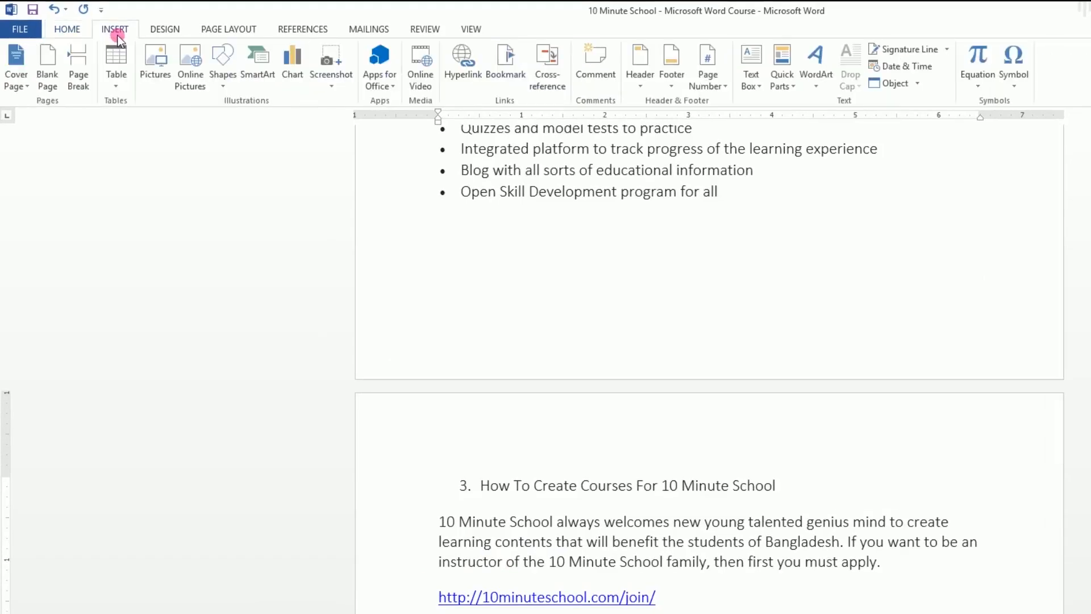
click(149, 65)
double_click(229, 142)
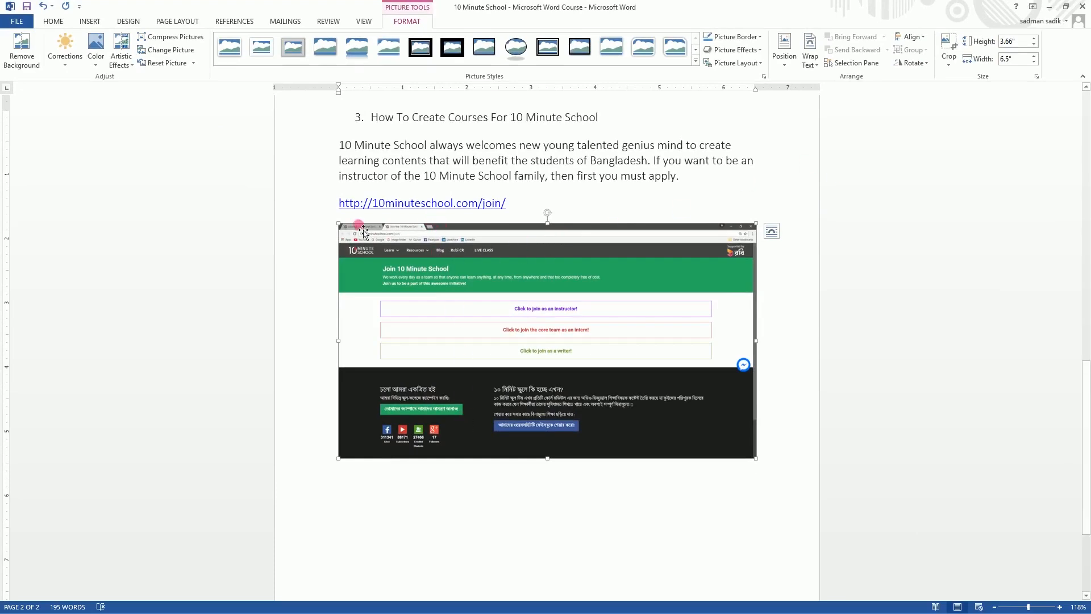
- Crop the browser bar off the picture's upper edge, making the picture about 3.31" high
click(949, 48)
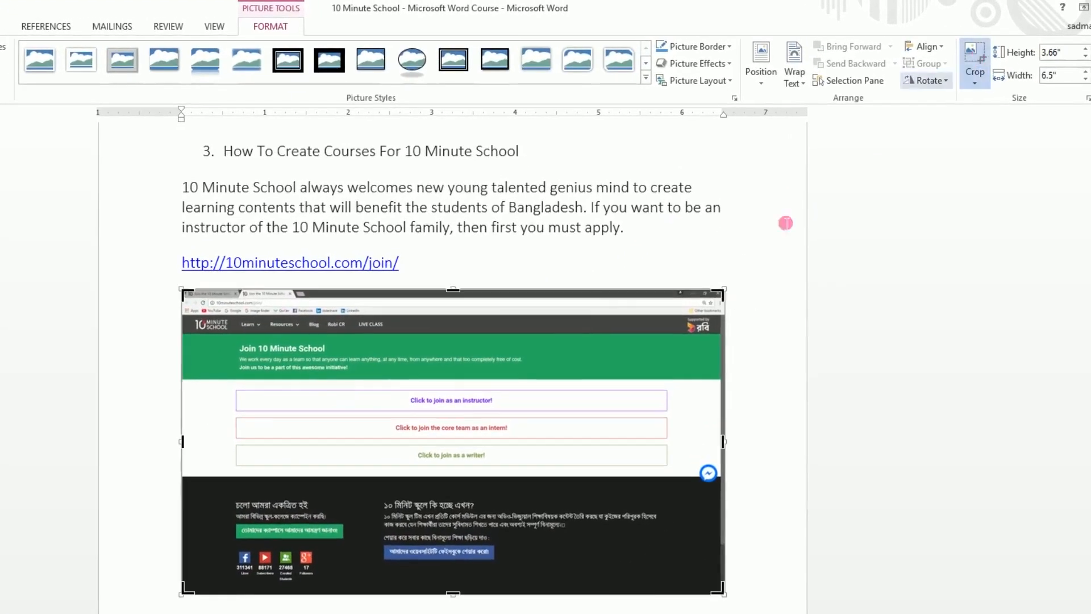
drag(456, 292, 467, 329)
click(975, 62)
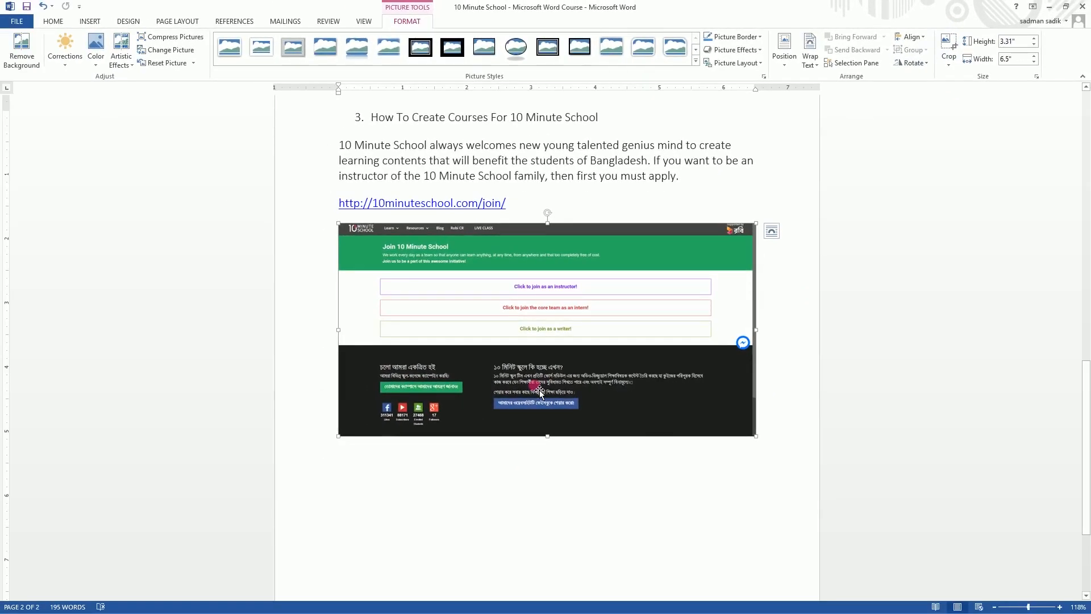
right_click(552, 312)
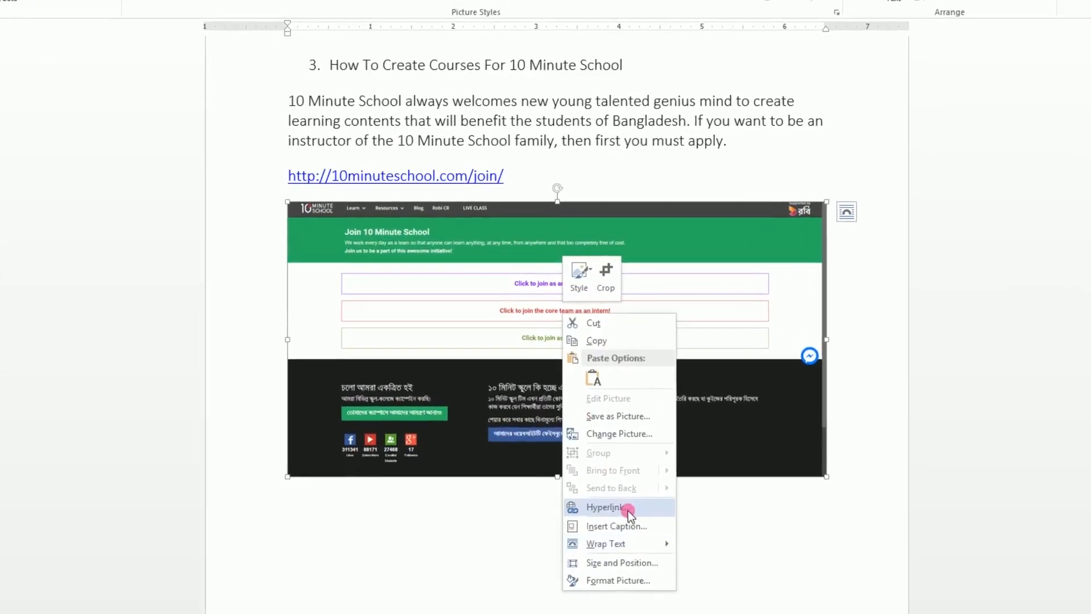
click(602, 483)
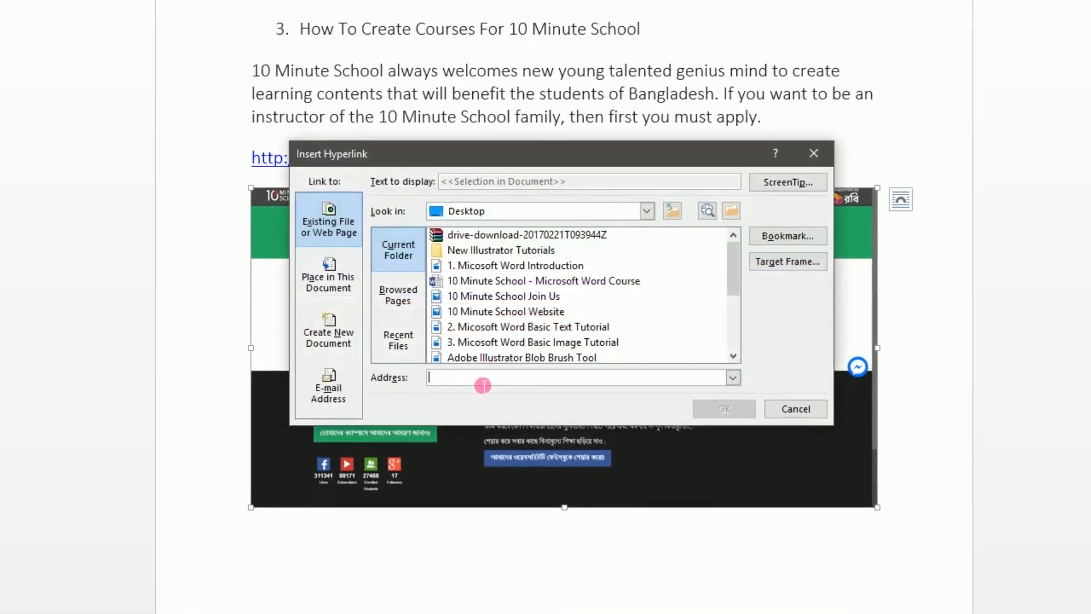
text(http://10minuteschool.com/join/)
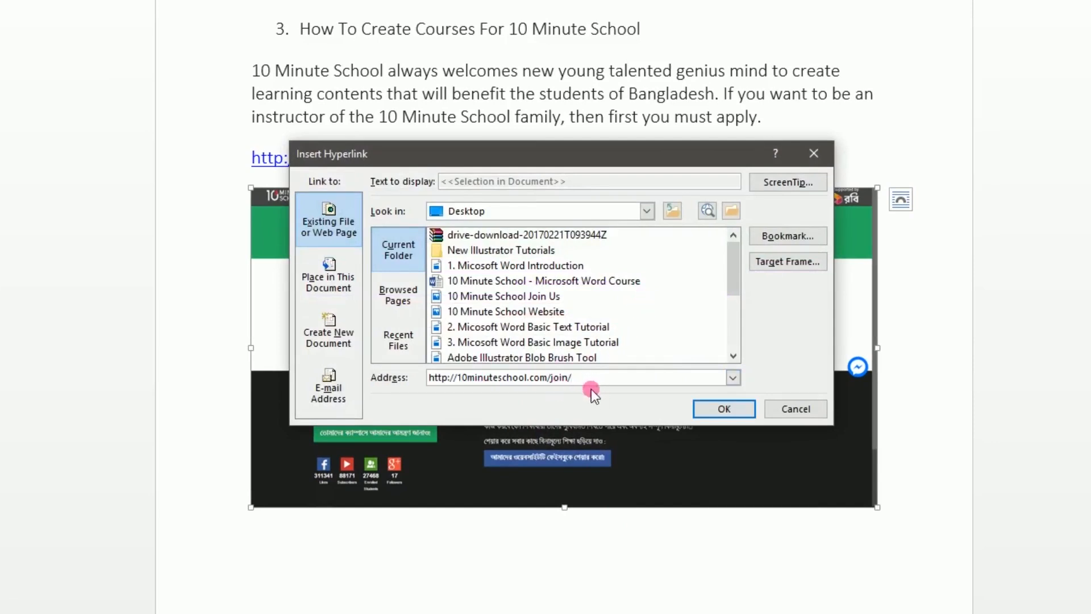
- Try several desktop files as the picture's link target, and apply the hyperlink with 10 Minute School Website.png
click(538, 296)
click(539, 328)
click(548, 357)
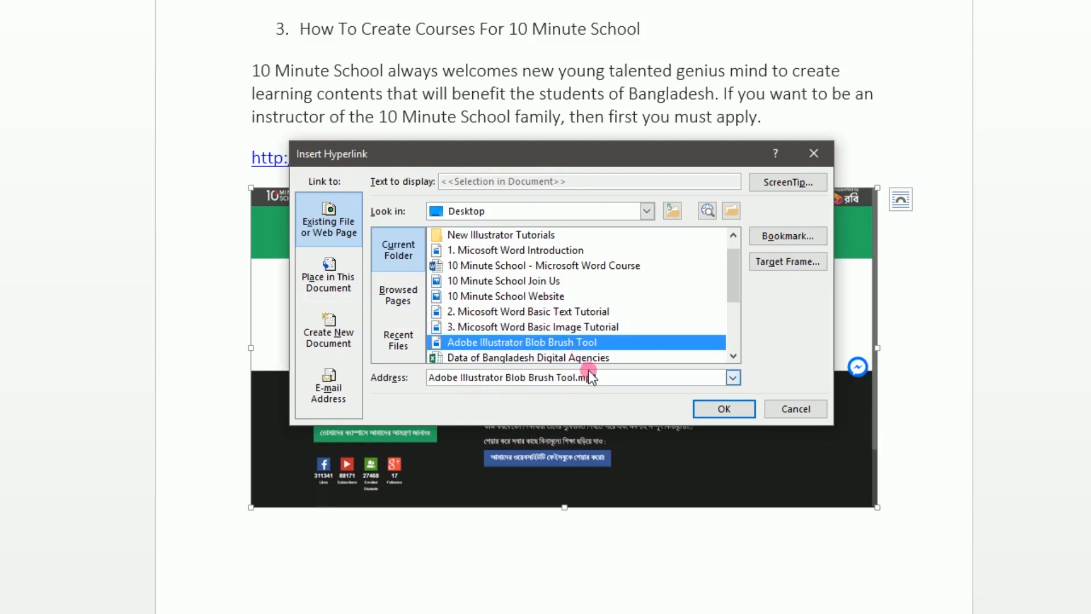
click(552, 298)
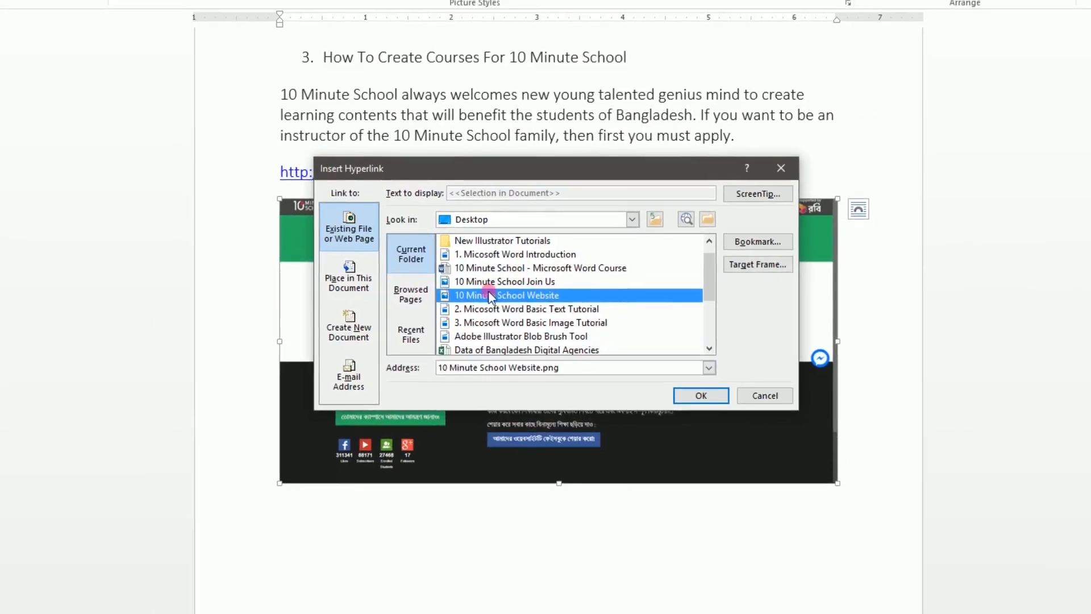
click(684, 386)
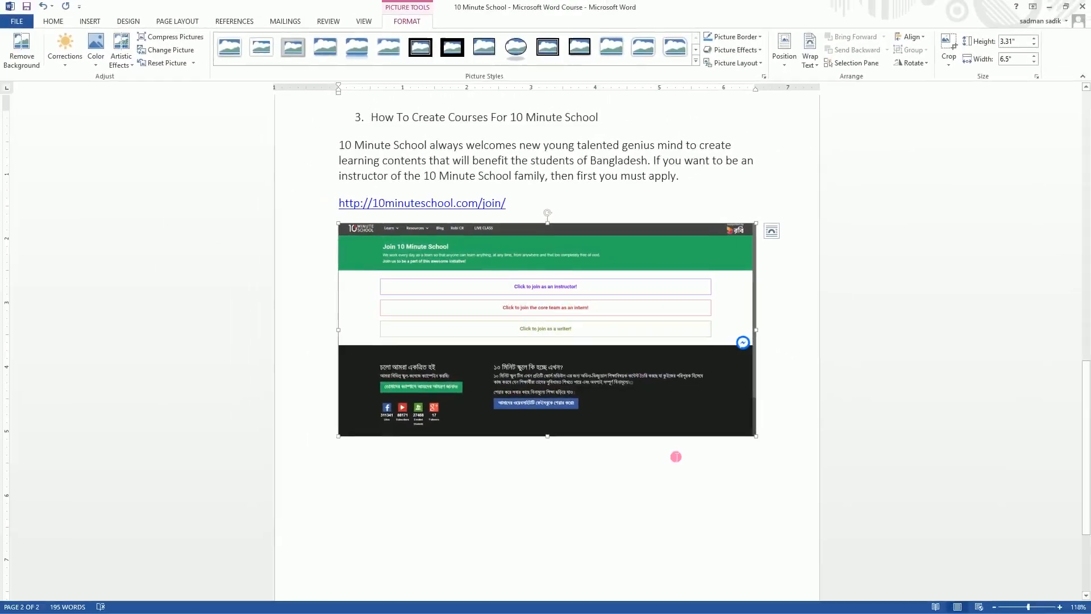
- Open the picture's hyperlink to test the linked image, and close the photo viewer
right_click(591, 328)
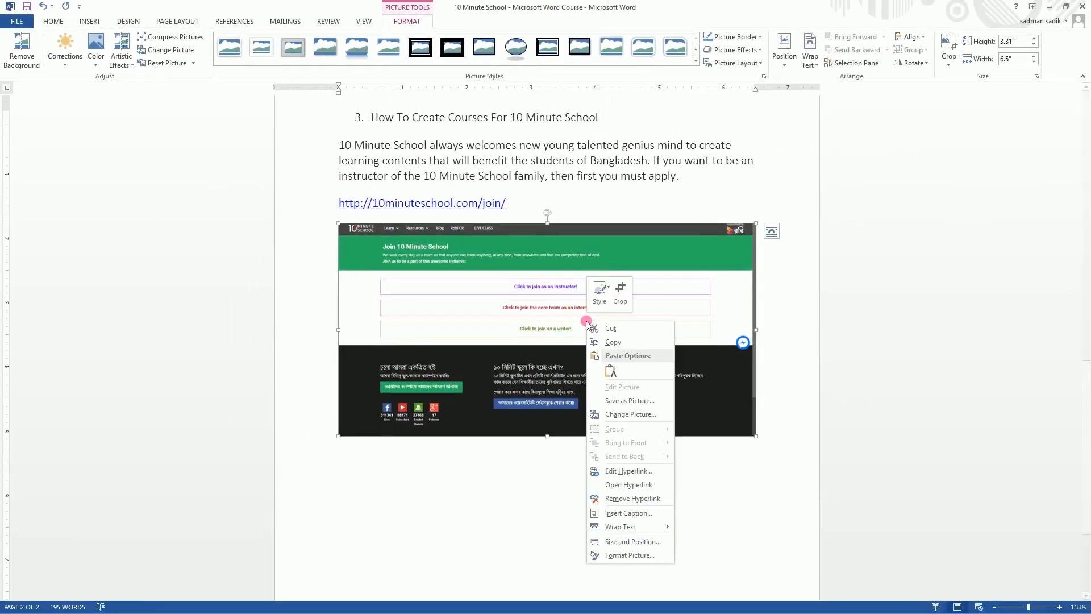
click(632, 486)
click(596, 379)
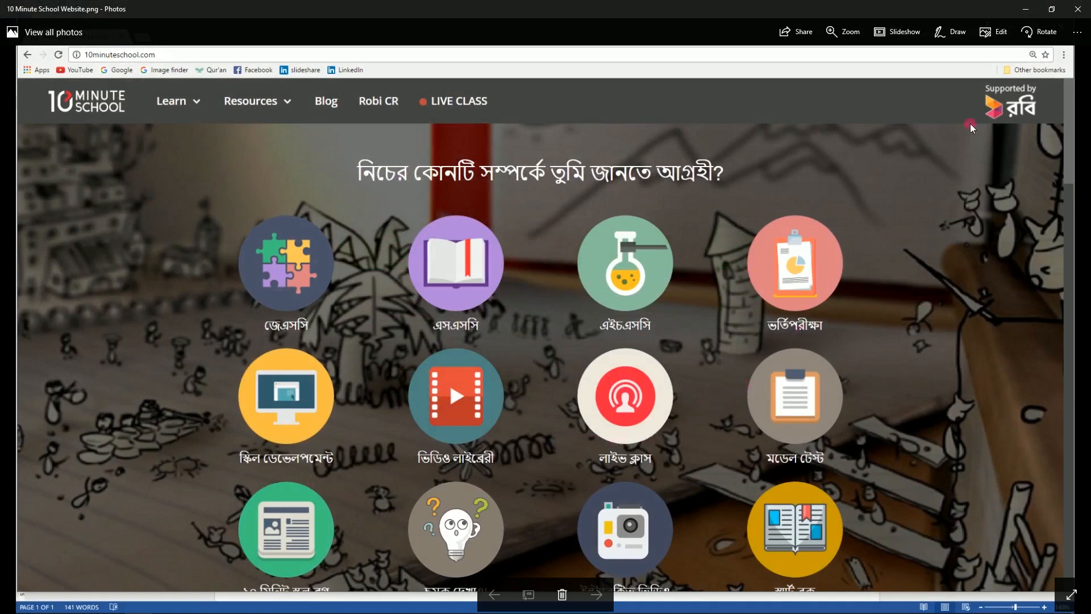
click(1078, 9)
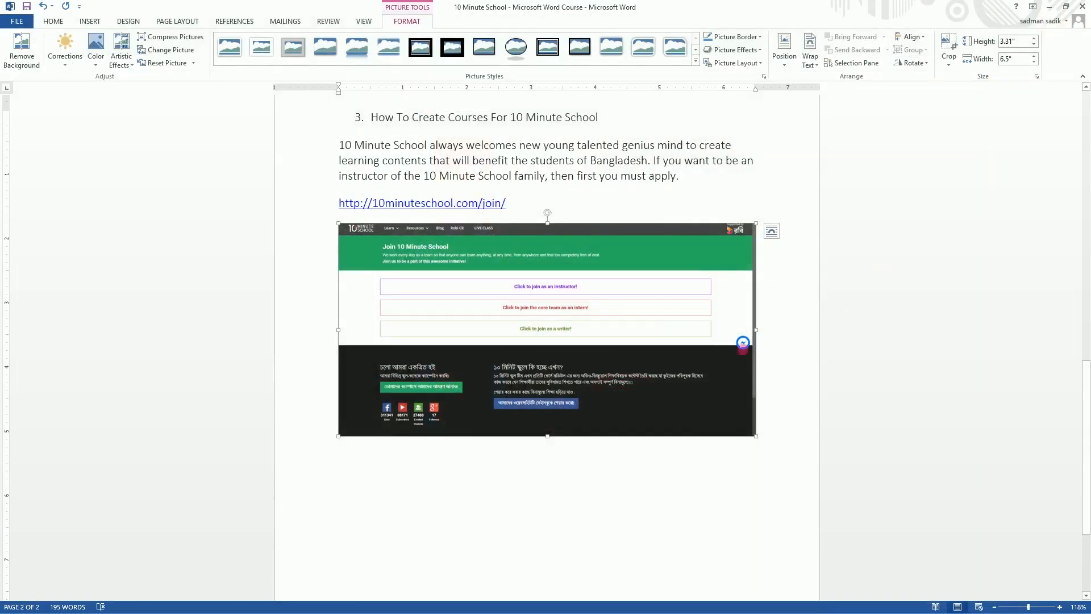